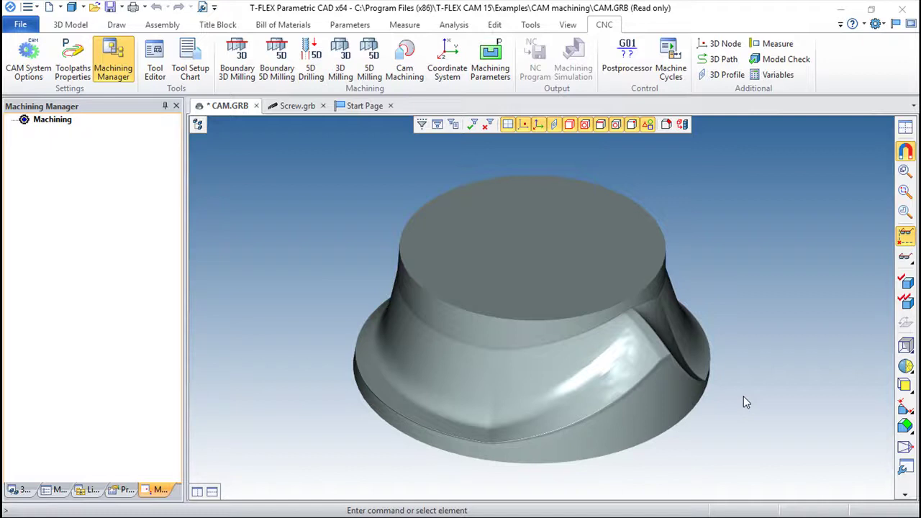
# - Start a new Cam Machining operation, Toolpath1, cancelling the Cam Profile Creation dialog unchanged
pyautogui.moveTo(764, 426)
pyautogui.mouseDown(button='right')
pyautogui.moveTo(752, 295)
pyautogui.moveTo(731, 383)
pyautogui.mouseUp(button='right')
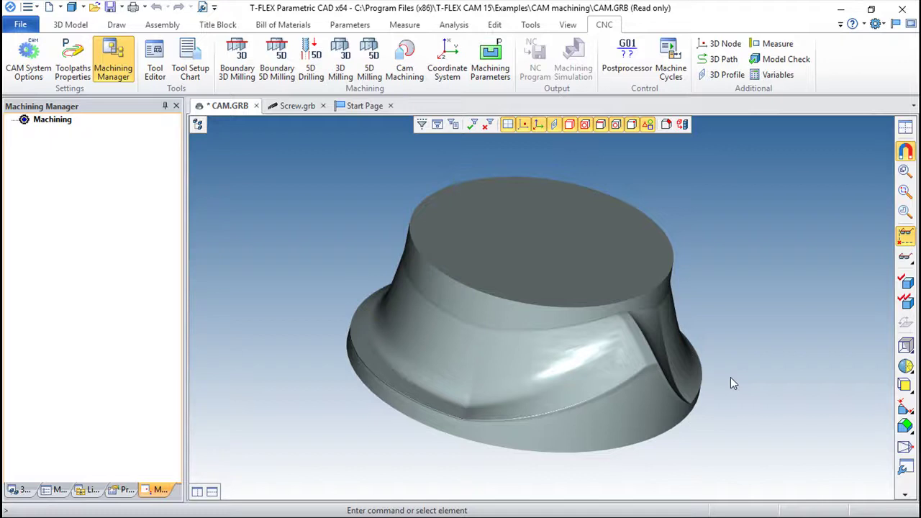
pyautogui.moveTo(329, 405); pyautogui.dragTo(384, 436, button='right')
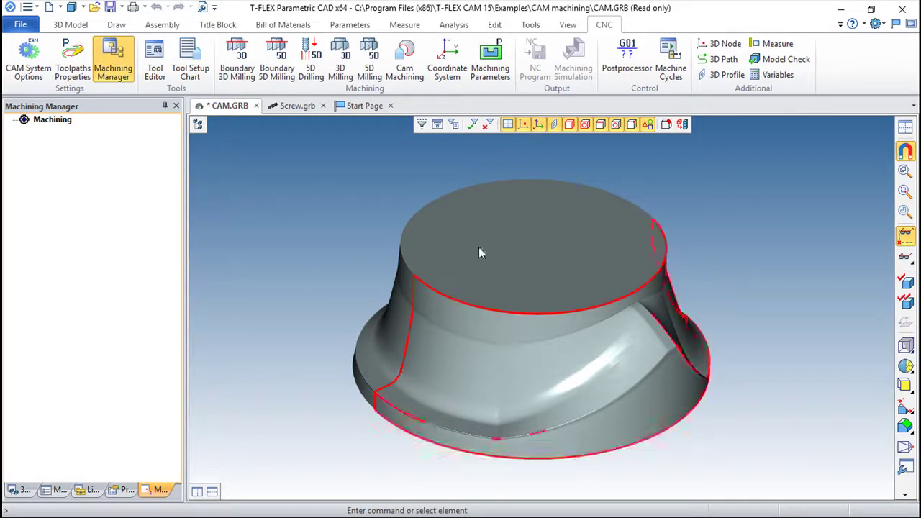
pyautogui.click(409, 63)
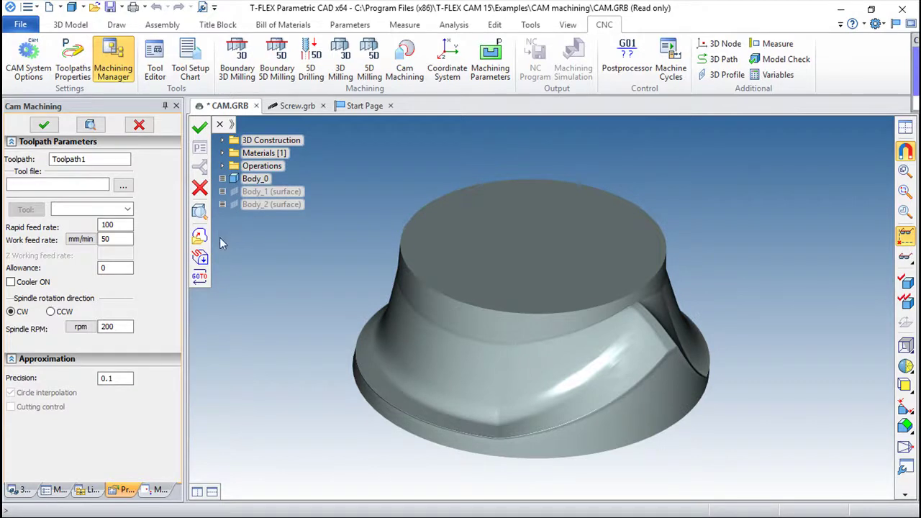
pyautogui.click(199, 237)
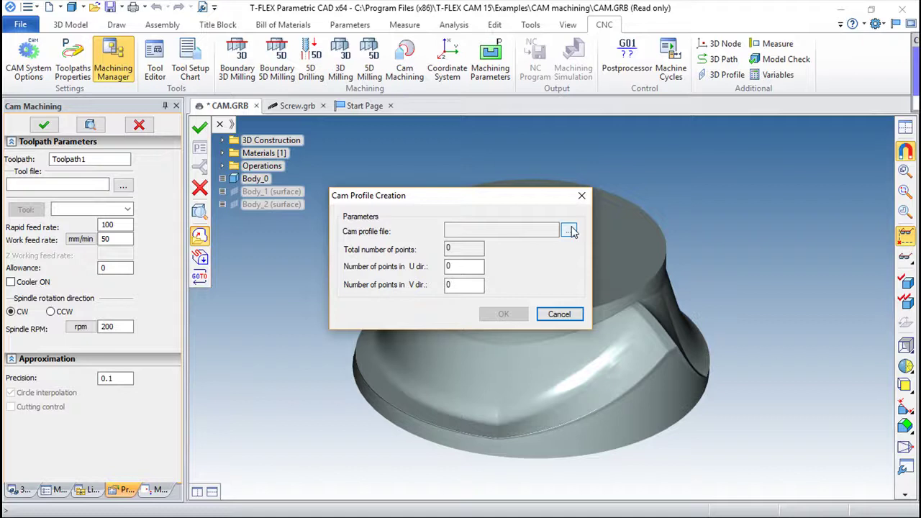
pyautogui.click(559, 314)
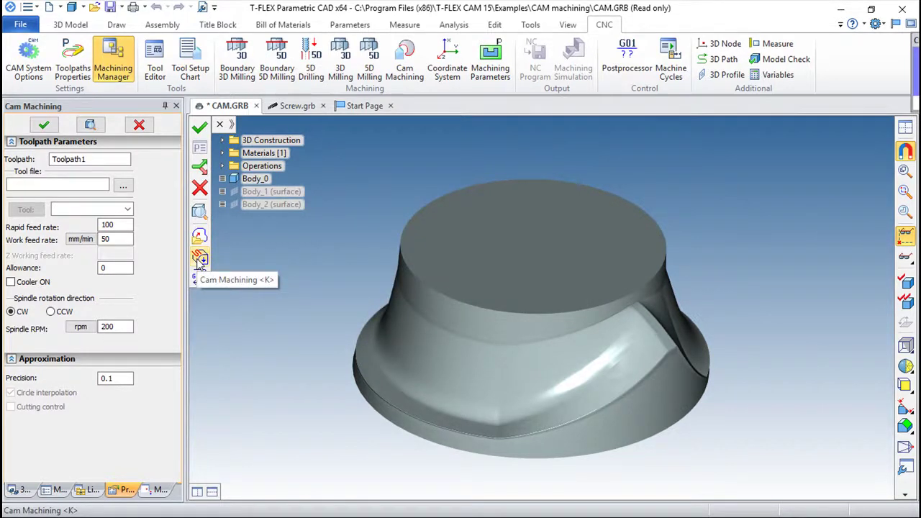
# - Machine Body_0 with the Spherical tool from aa.too, reviewing it in the Tool Editor
pyautogui.click(200, 236)
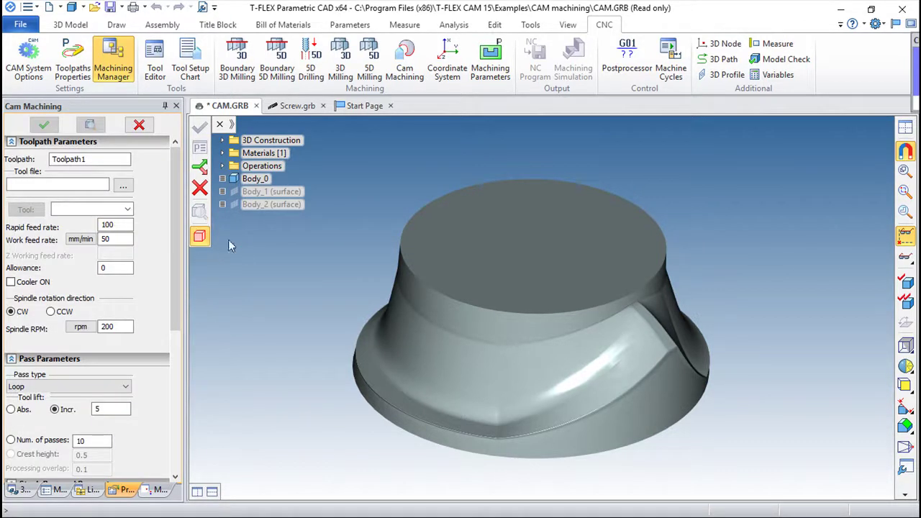
pyautogui.click(532, 345)
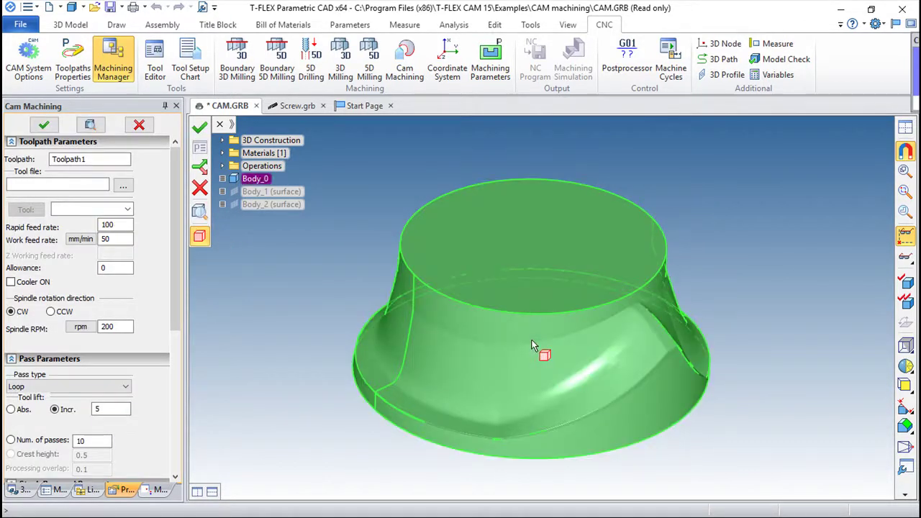
pyautogui.click(123, 186)
pyautogui.doubleClick(754, 184)
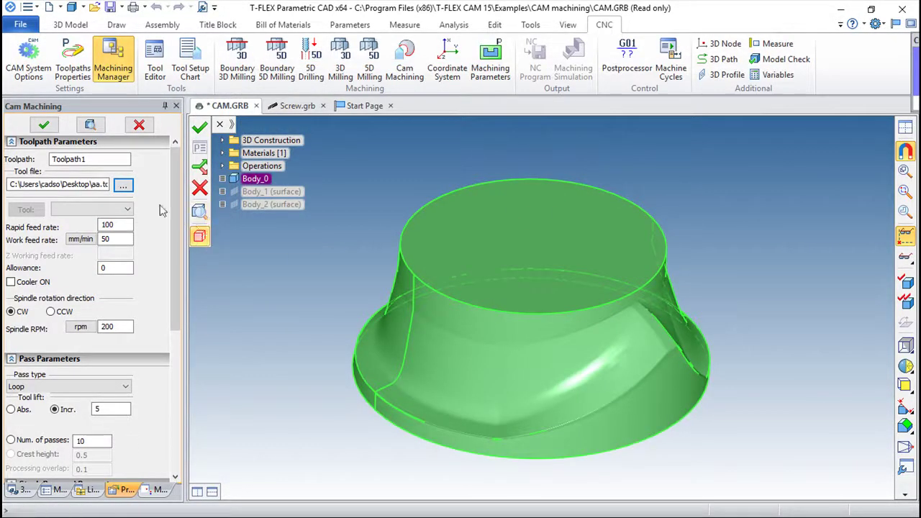
pyautogui.click(129, 211)
pyautogui.click(72, 220)
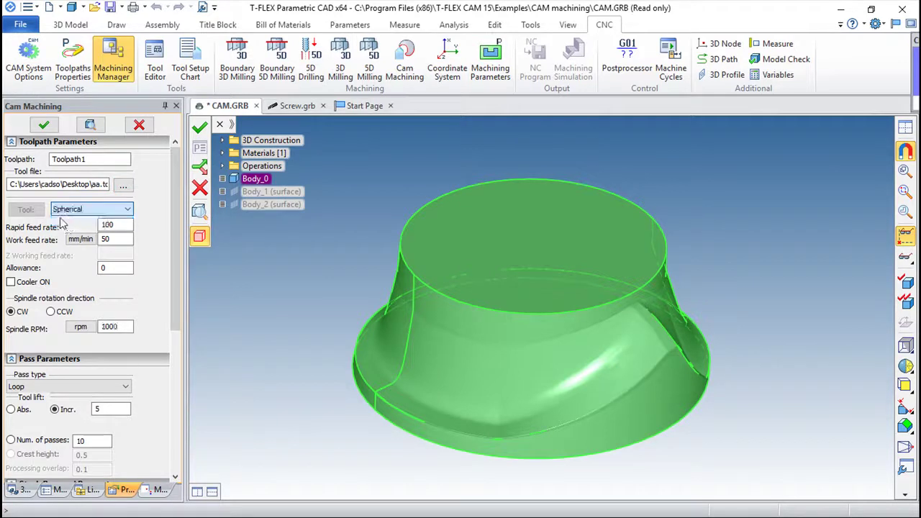
pyautogui.click(26, 211)
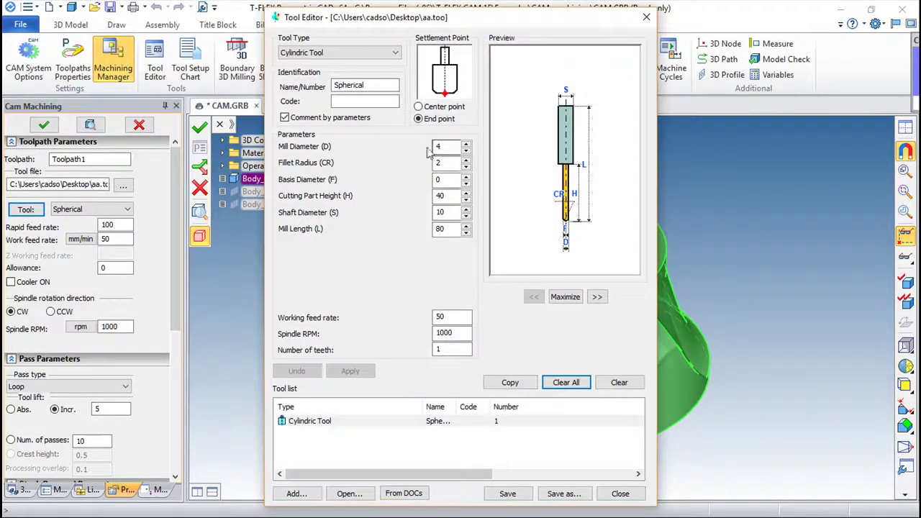
pyautogui.click(619, 493)
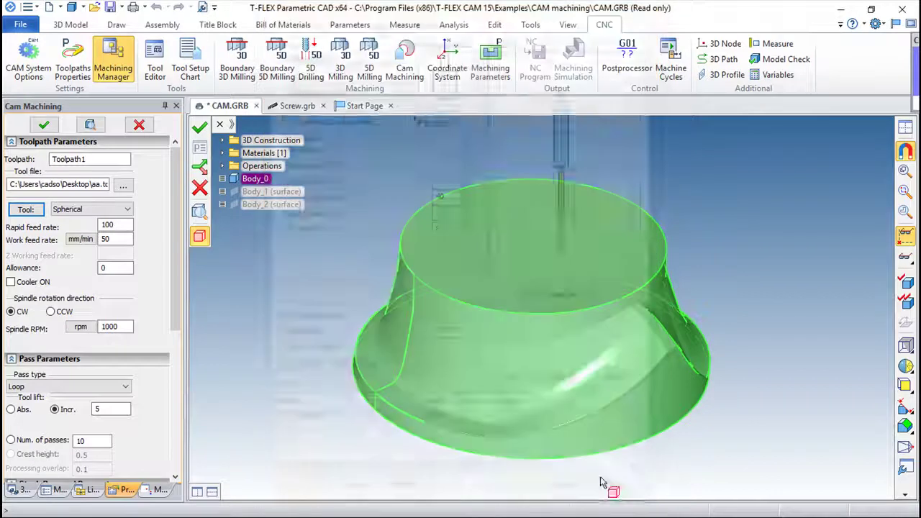
# - Set absolute tool lift and keep Loop passes, with 40 passes
pyautogui.scroll(-3, 170, 269)
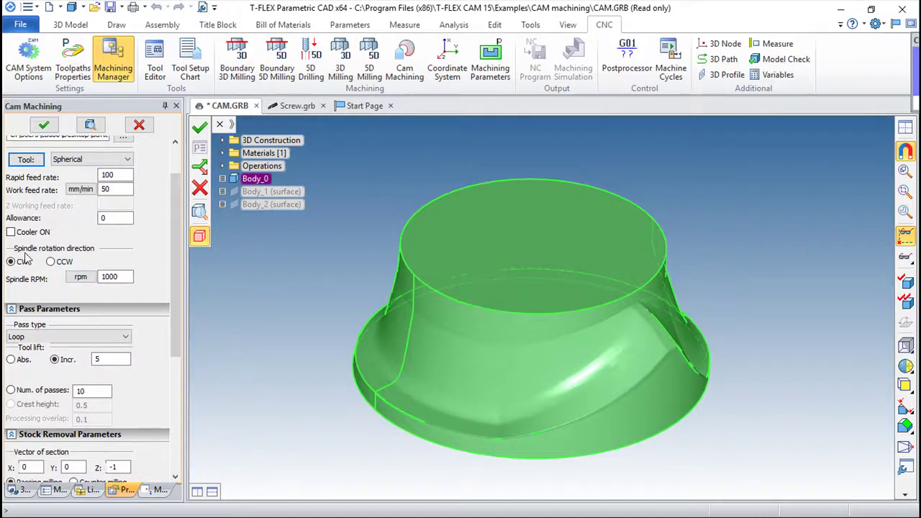
pyautogui.moveTo(176, 261); pyautogui.dragTo(199, 343)
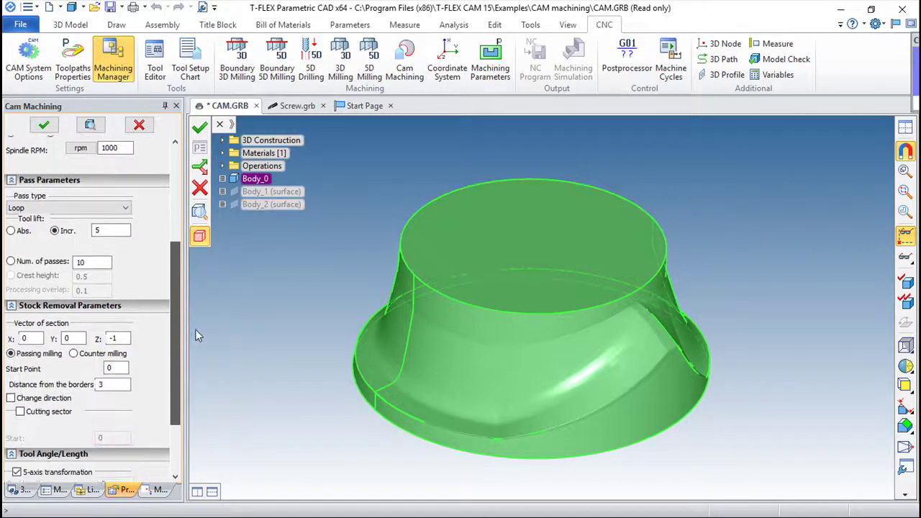
pyautogui.scroll(-1, 108, 310)
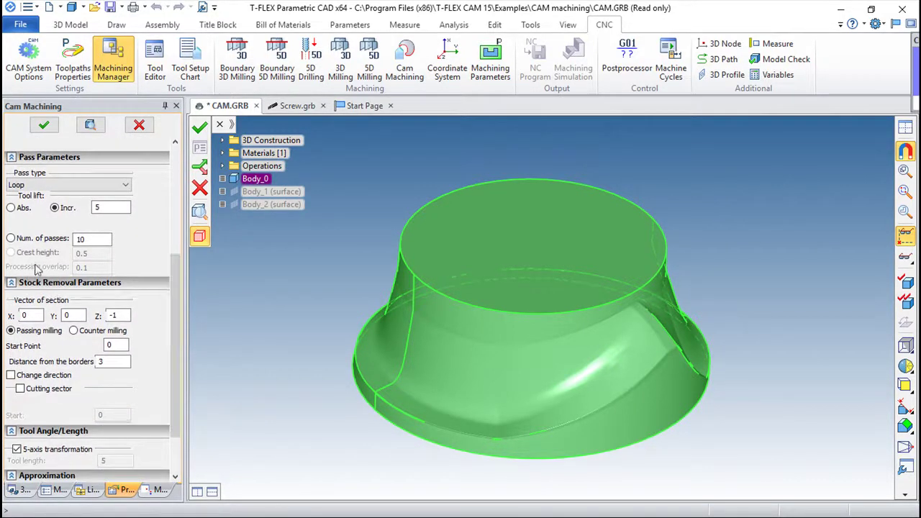
pyautogui.click(11, 208)
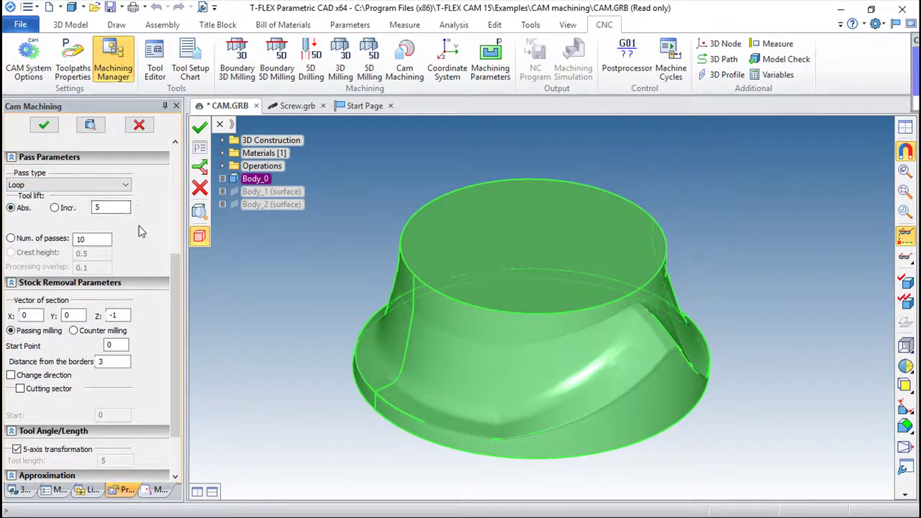
pyautogui.click(124, 186)
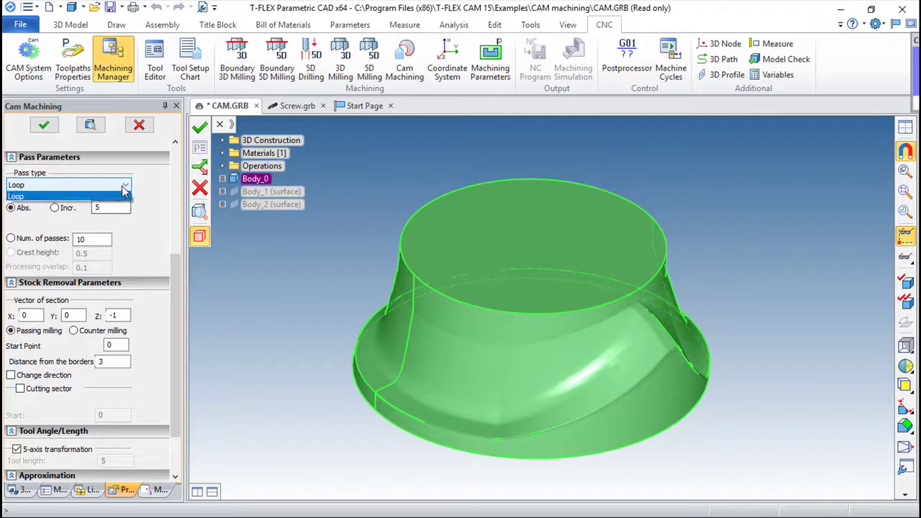
pyautogui.click(123, 193)
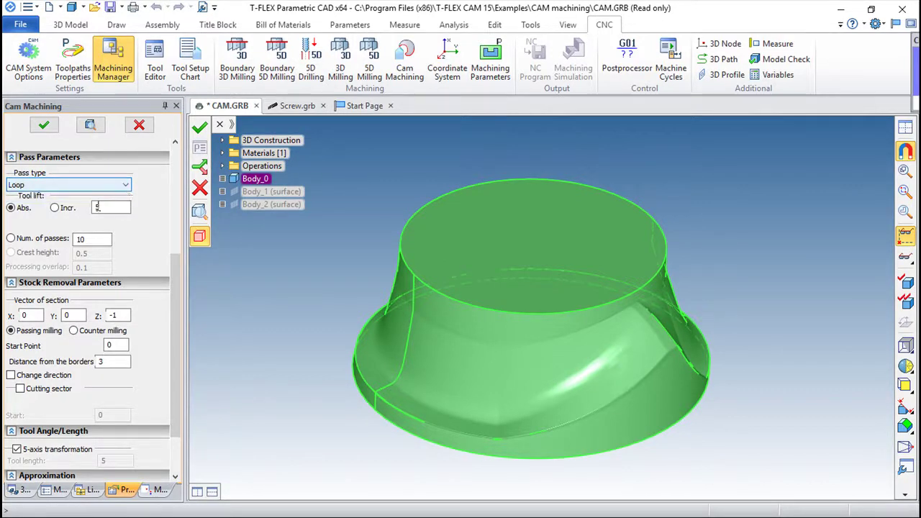
pyautogui.click(11, 239)
pyautogui.doubleClick(81, 238)
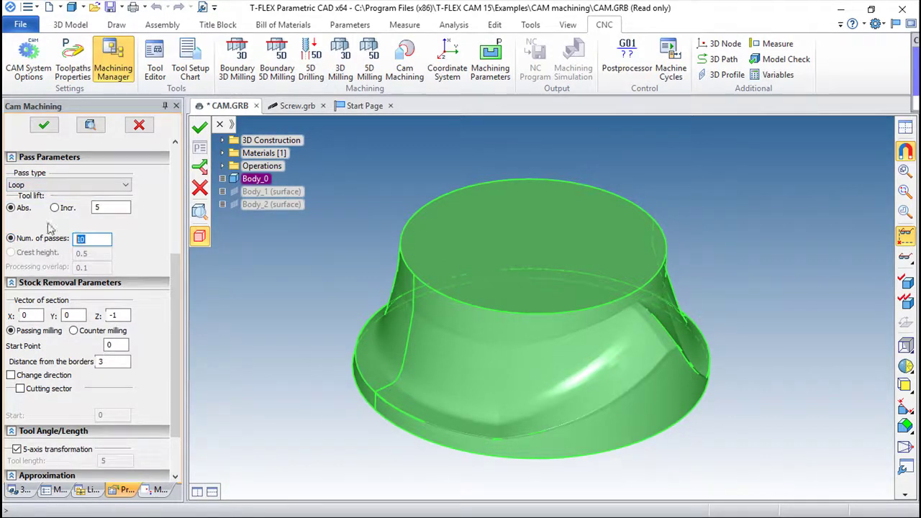
pyautogui.write('40')
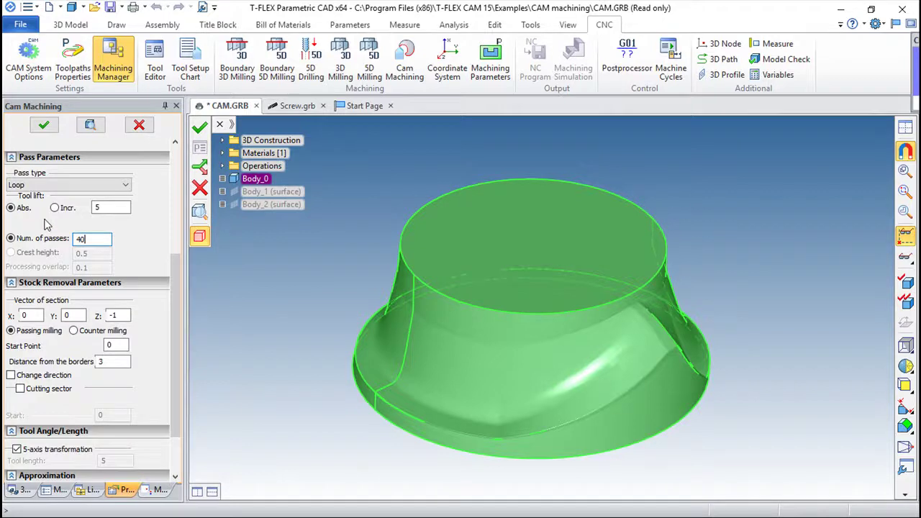
# - Set the section vector to X 1, Z 0 and the border distance to 1
pyautogui.scroll(-3, 176, 321)
pyautogui.doubleClick(22, 251)
pyautogui.write('1')
pyautogui.doubleClick(113, 252)
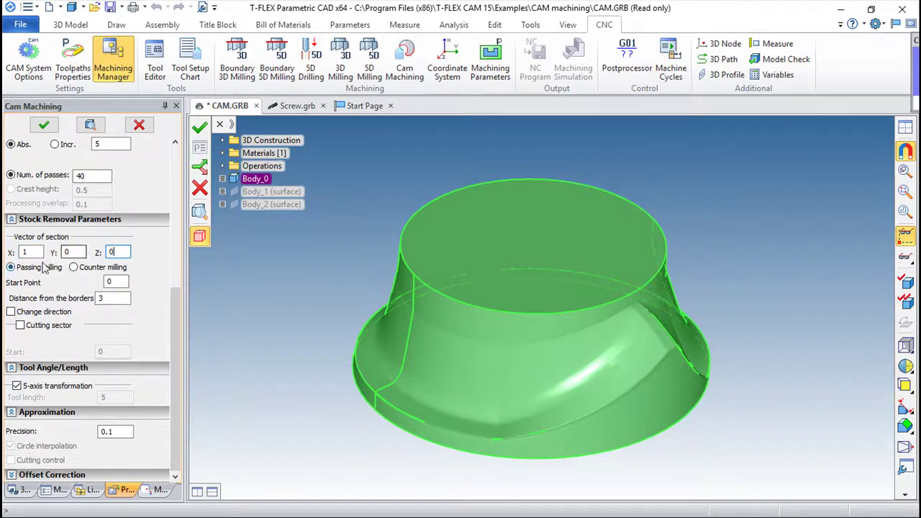
pyautogui.doubleClick(109, 299)
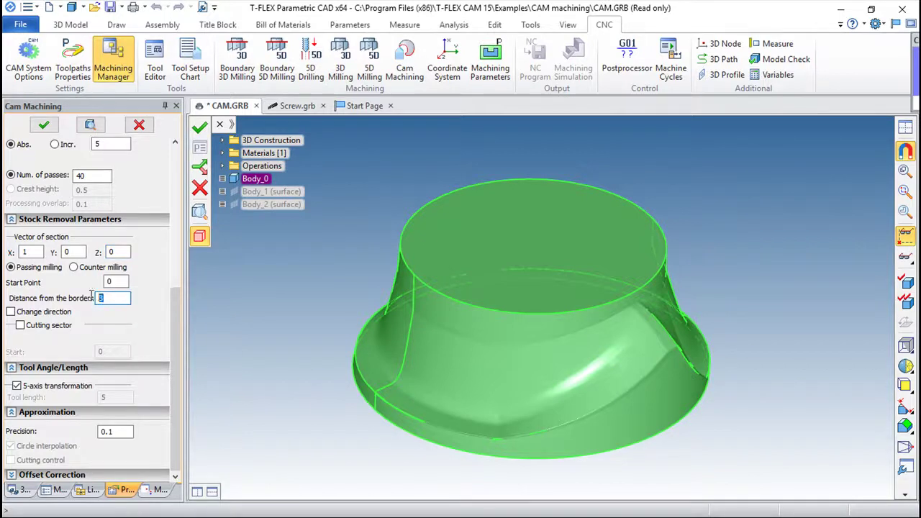
pyautogui.write('1')
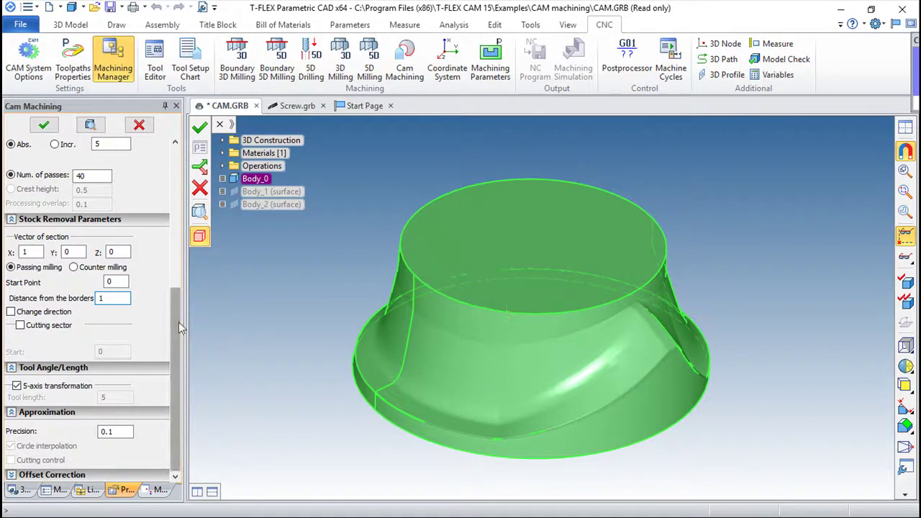
# - Set precision to 0.01, build the toolpath, and orbit to inspect the red loop passes
pyautogui.click(106, 431)
pyautogui.write('0')
pyautogui.click(201, 127)
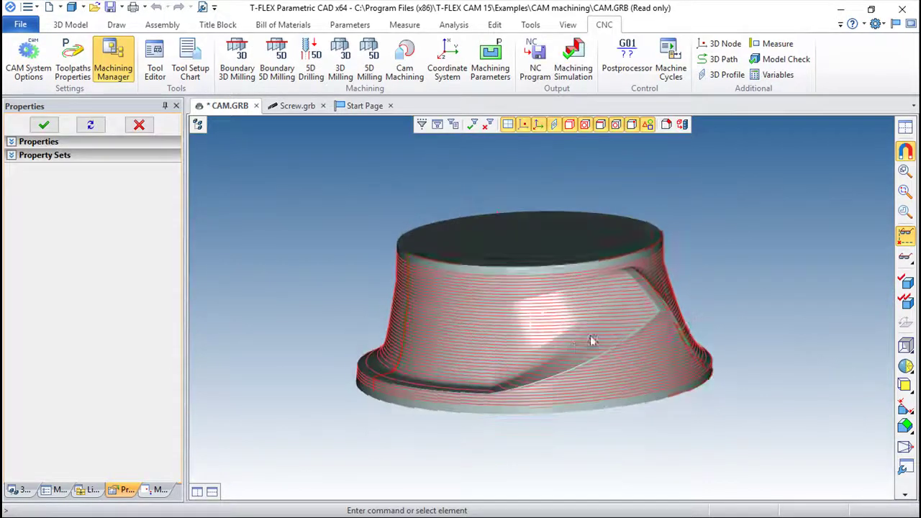
pyautogui.scroll(3, 568, 348)
pyautogui.scroll(2, 546, 363)
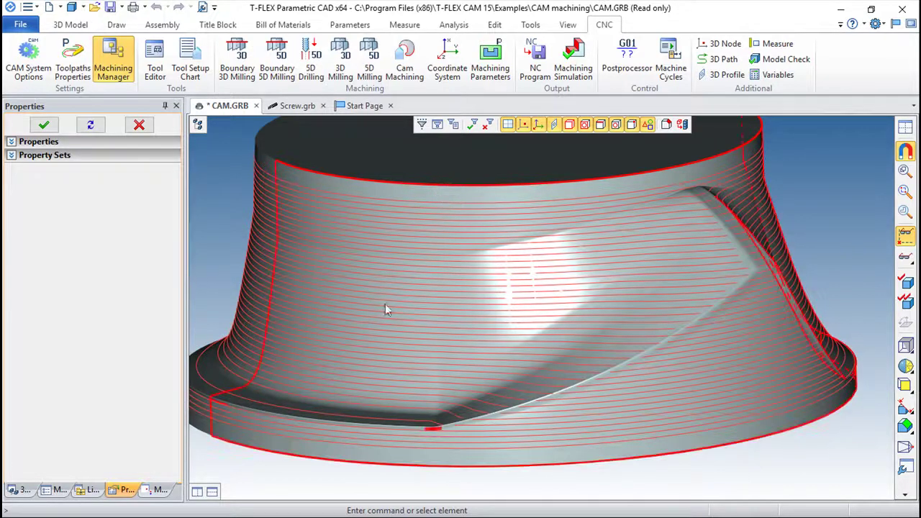
pyautogui.scroll(-3, 471, 409)
pyautogui.moveTo(474, 407)
pyautogui.mouseDown(button='middle')
pyautogui.moveTo(567, 403)
pyautogui.moveTo(503, 323)
pyautogui.moveTo(723, 407)
pyautogui.moveTo(693, 465)
pyautogui.moveTo(709, 436)
pyautogui.moveTo(695, 417)
pyautogui.moveTo(684, 468)
pyautogui.moveTo(579, 282)
pyautogui.mouseUp(button='middle')
# - Play the toolpath in the CNC Imitator and orbit to watch the tool trace the passes
pyautogui.click(574, 52)
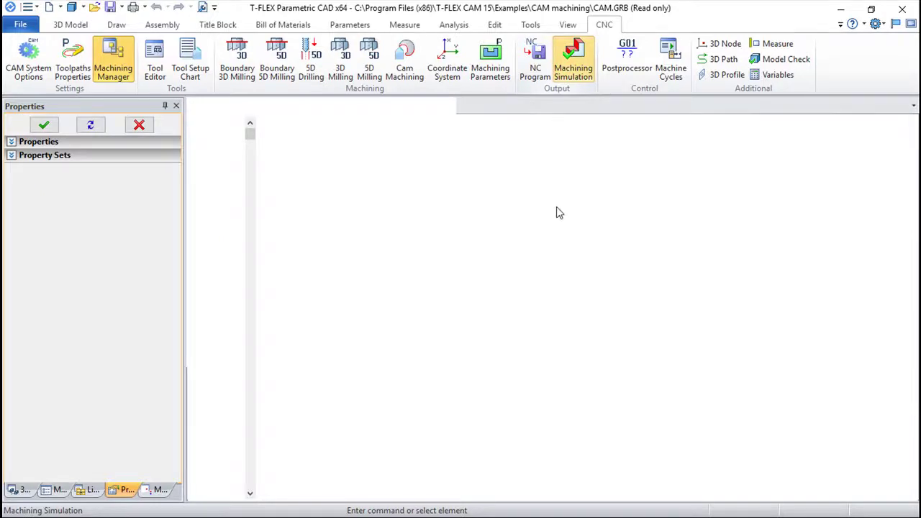
pyautogui.scroll(3, 569, 310)
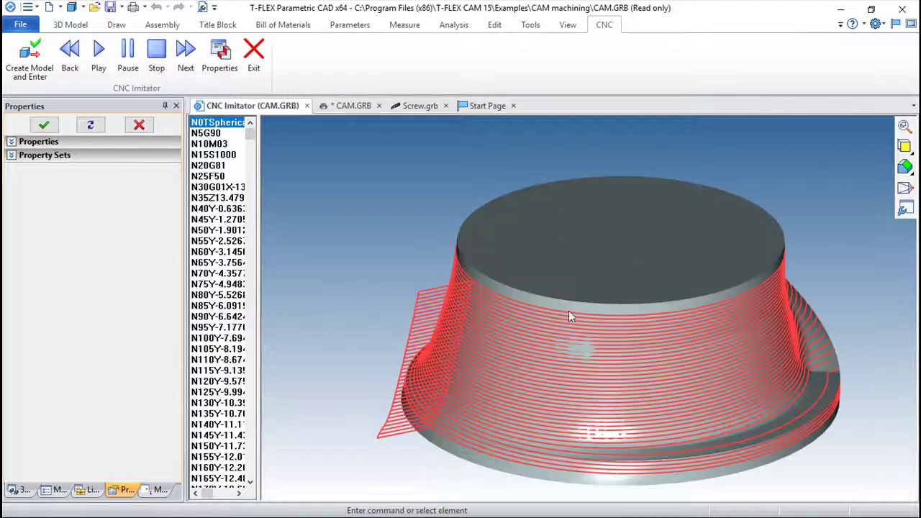
pyautogui.click(98, 57)
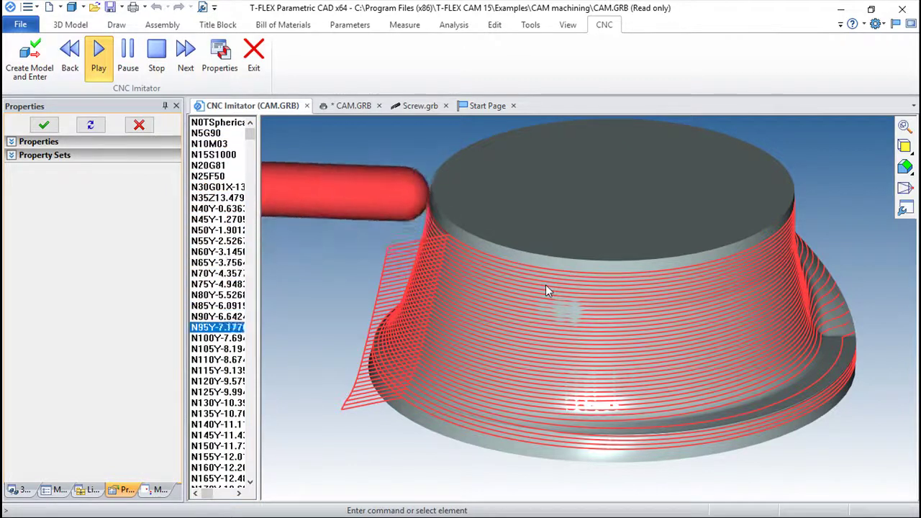
pyautogui.scroll(-2, 549, 287)
pyautogui.moveTo(685, 382)
pyautogui.mouseDown(button='right')
pyautogui.moveTo(661, 350)
pyautogui.moveTo(650, 372)
pyautogui.mouseUp(button='right')
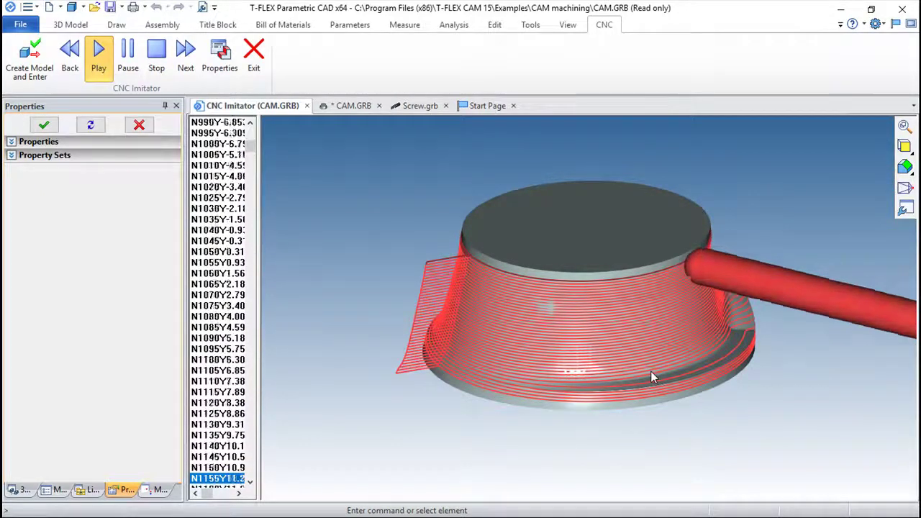
# - Exit the CNC Imitator back to the CAM.GRB document showing the red toolpath
pyautogui.click(253, 56)
pyautogui.scroll(2, 544, 348)
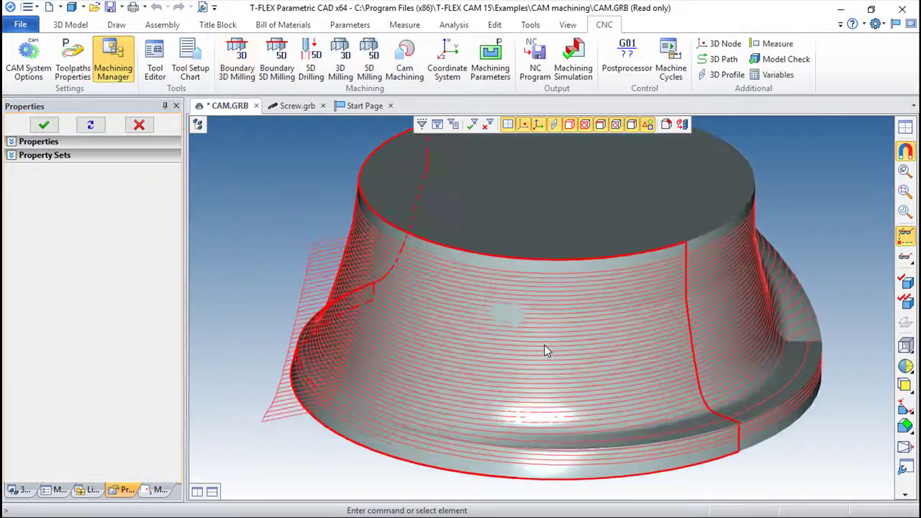